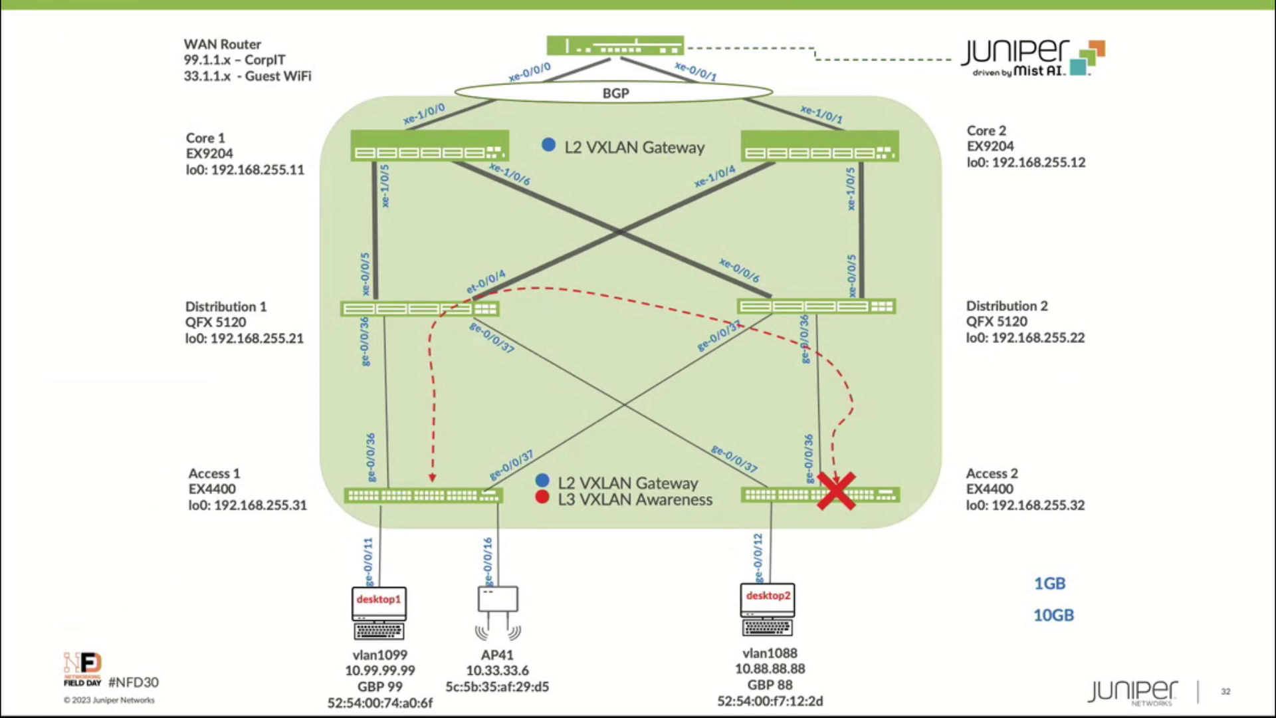
Leave the slide show, switch to Mist in the browser, and open the NFD-Fabric switch template at its GBP tag and switch policy sections.
key(Escape)
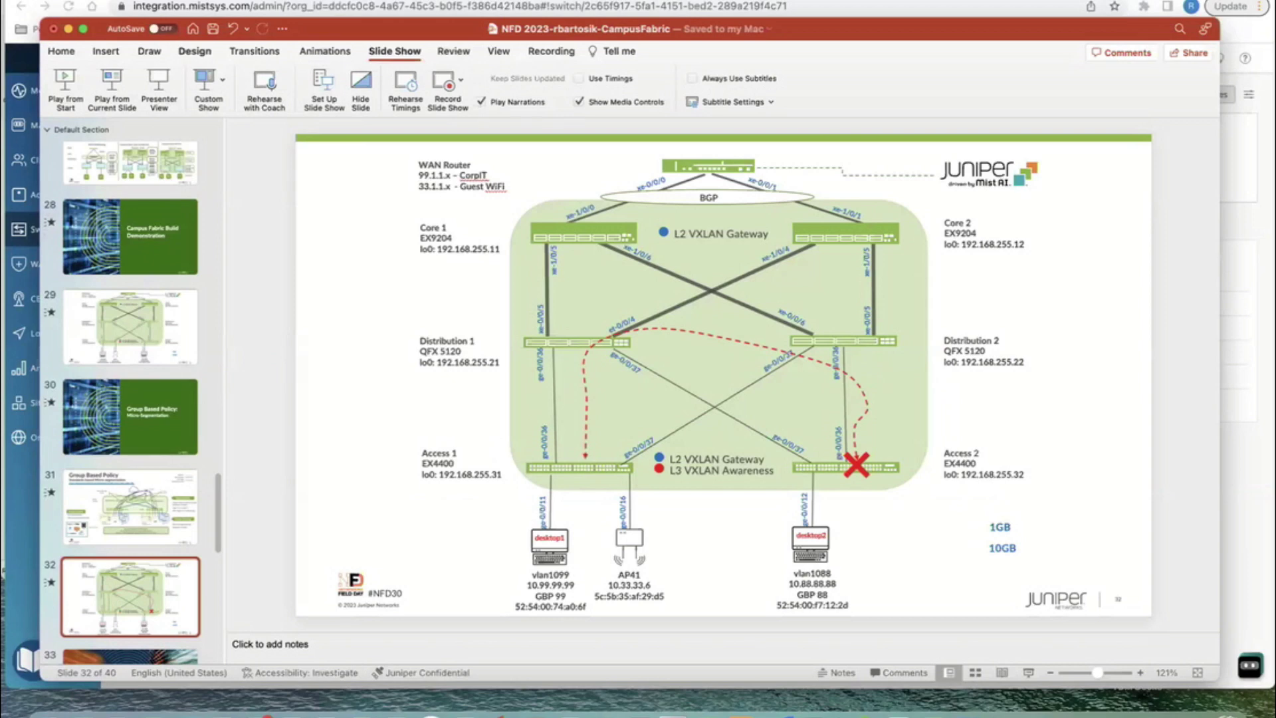
click(69, 29)
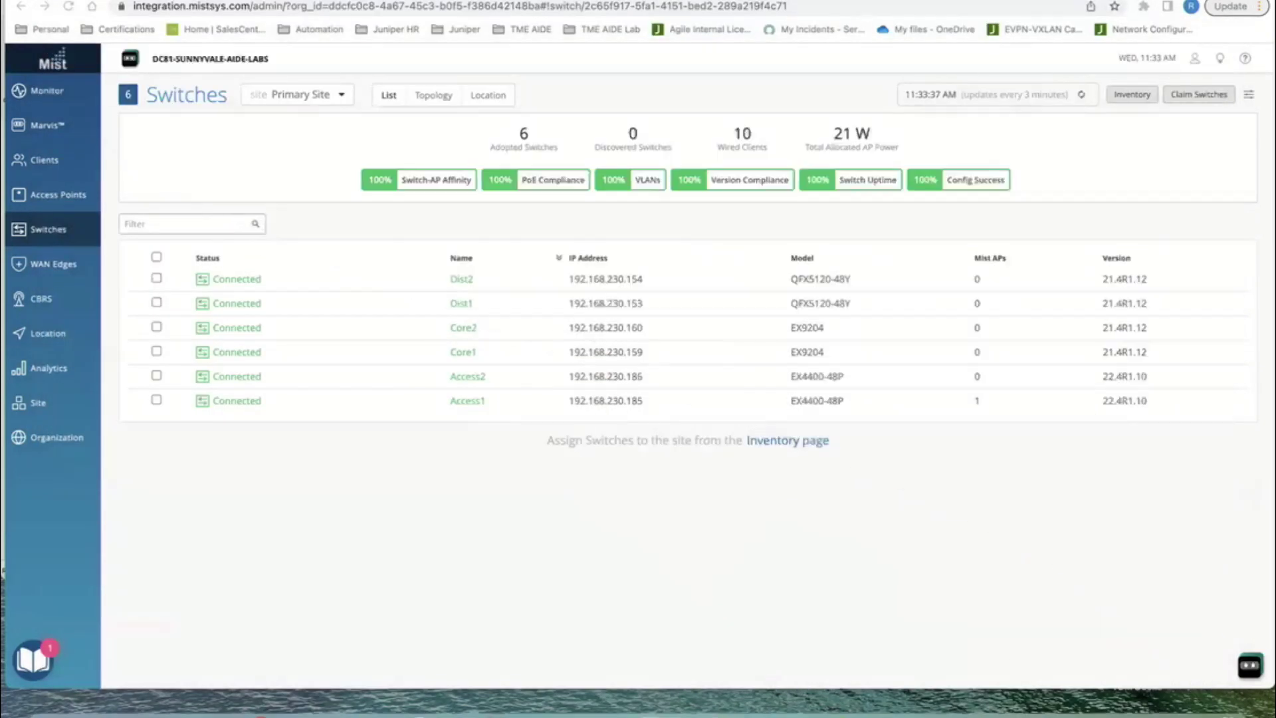
click(56, 437)
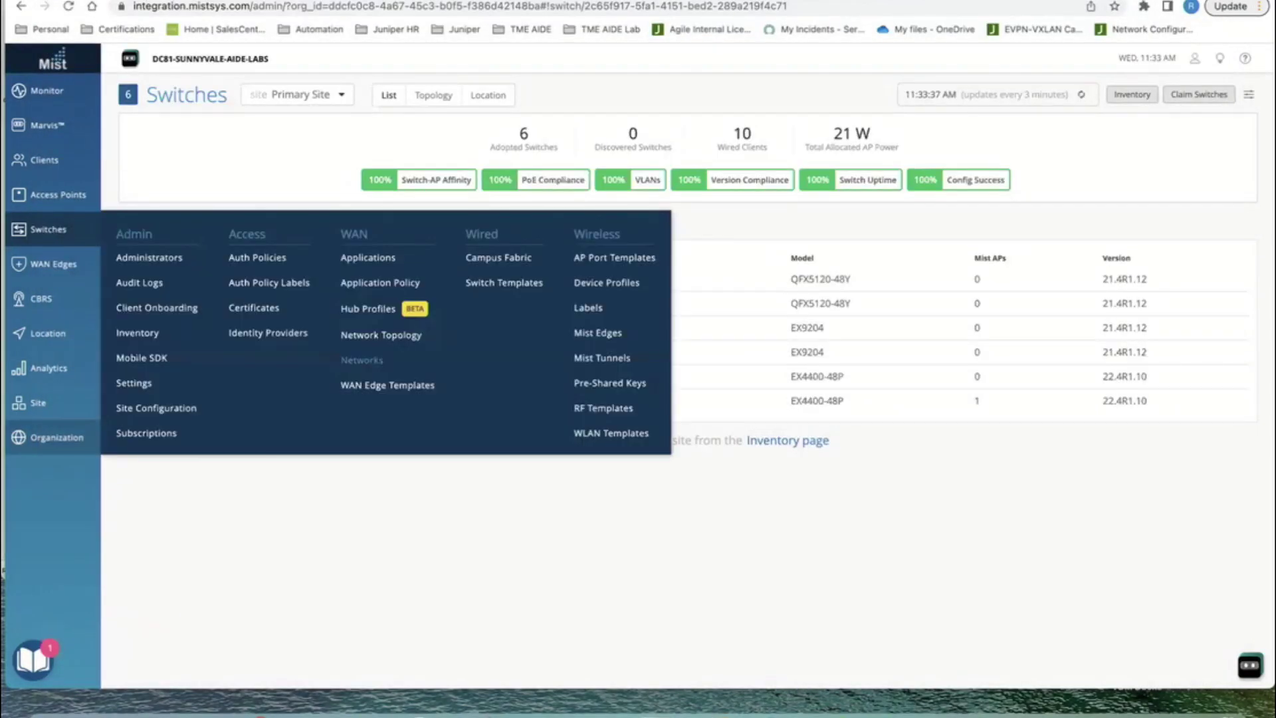
click(504, 282)
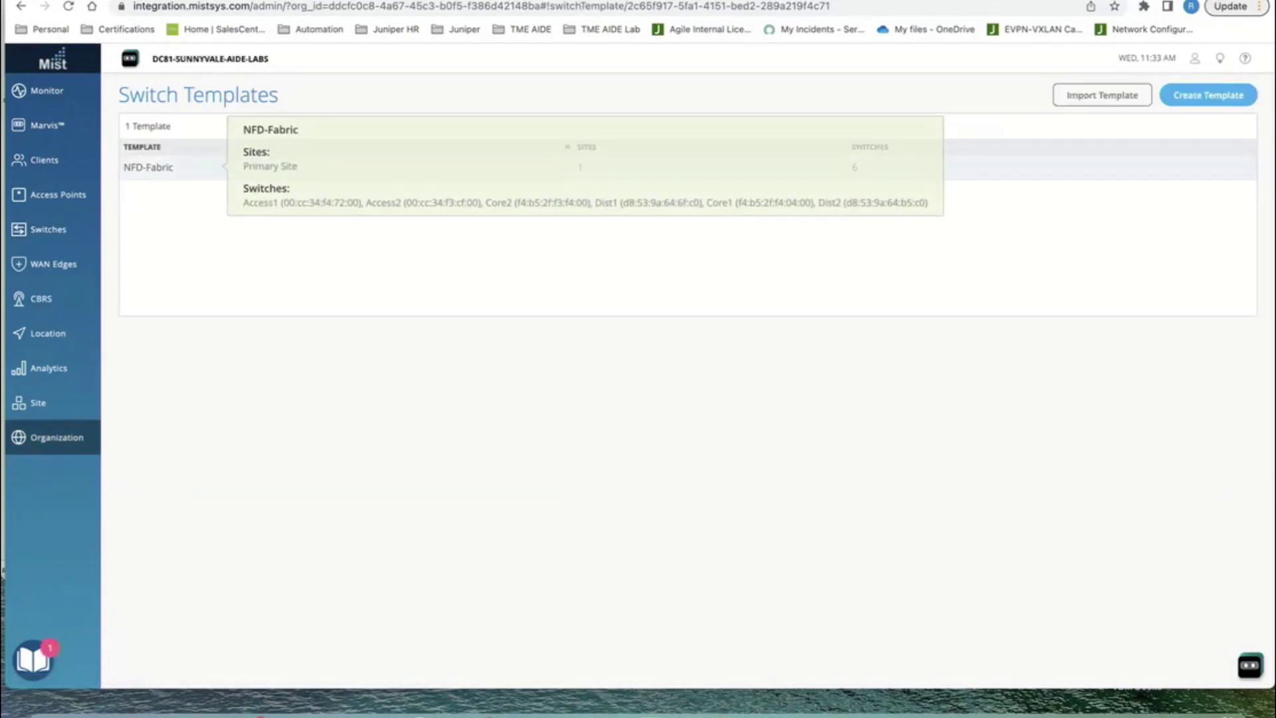
click(148, 167)
scroll(575, 379, down, 20)
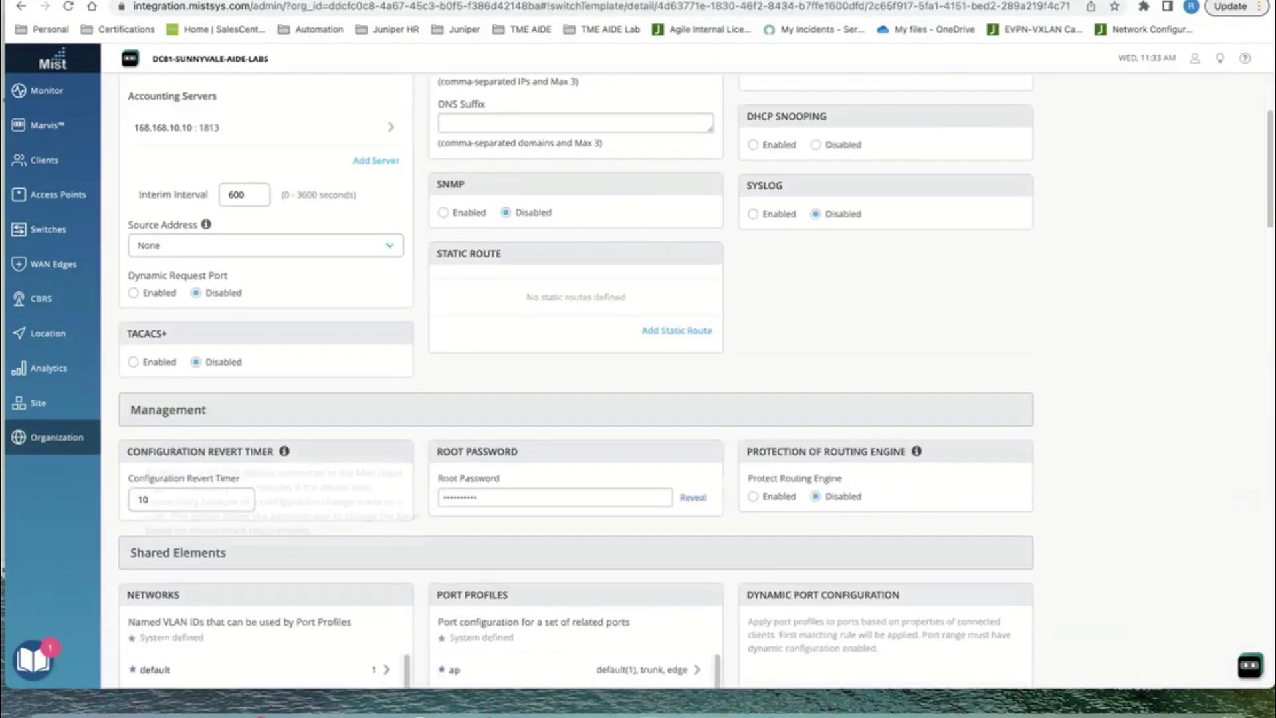
scroll(576, 379, down, 3)
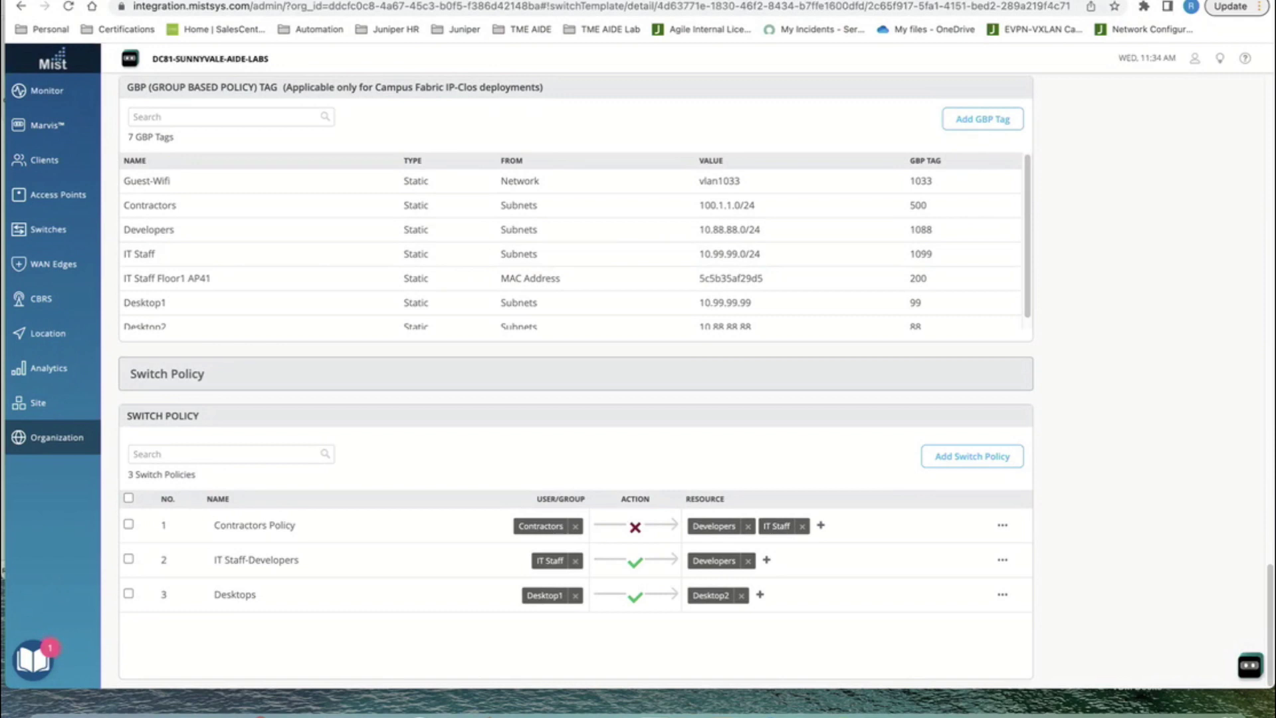
Start a new dynamic GBP tag named NFD-Tag and view the RADIUS attribute example for its tag value.
click(983, 119)
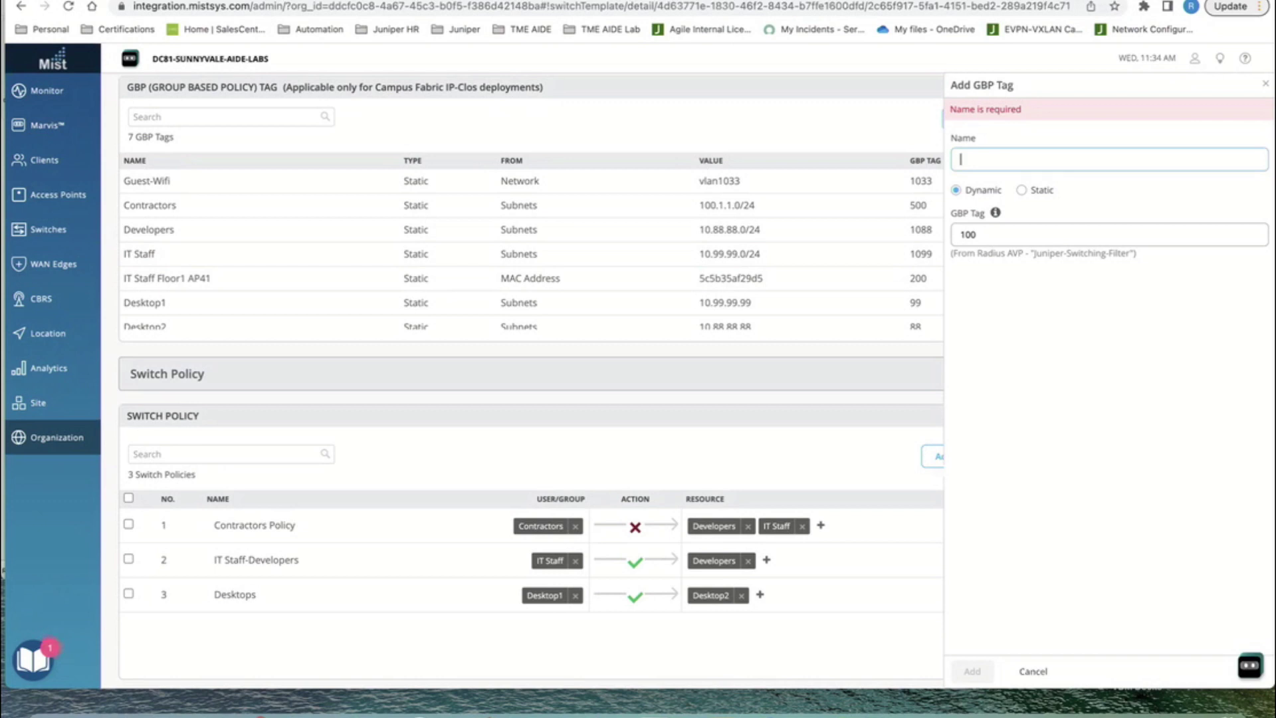
text(NFD-Tag)
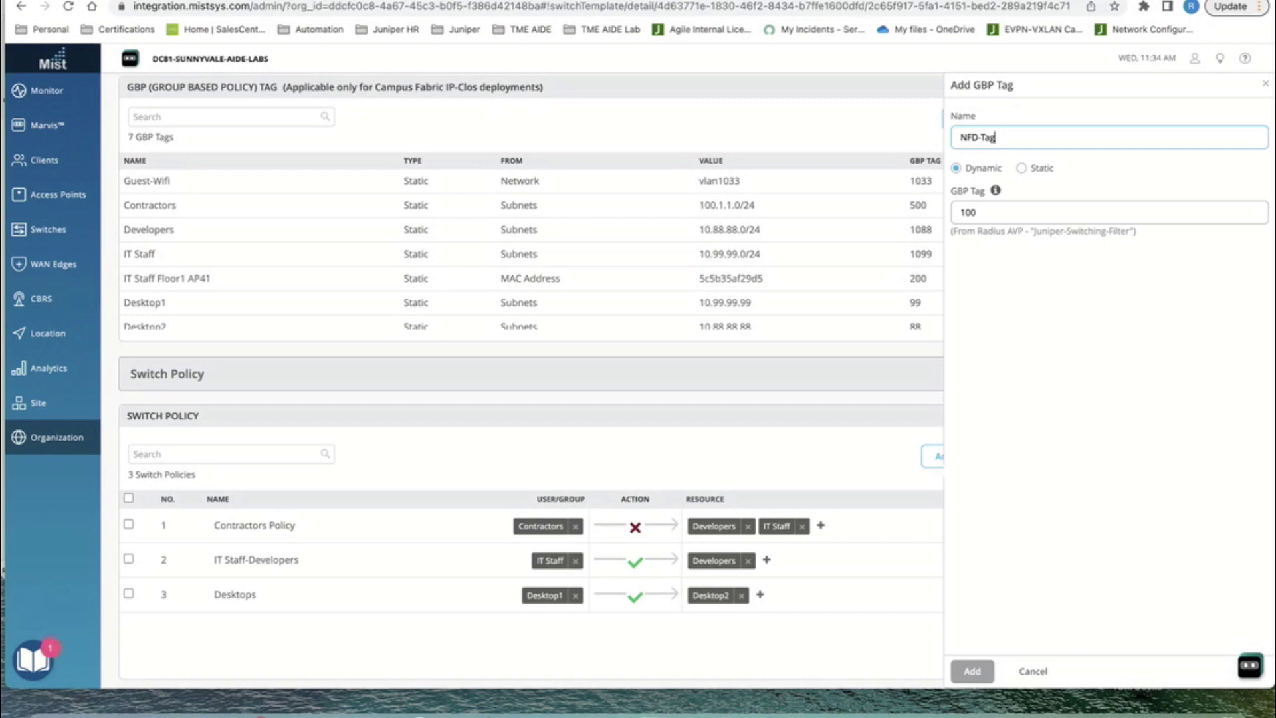
mouse_move(995, 191)
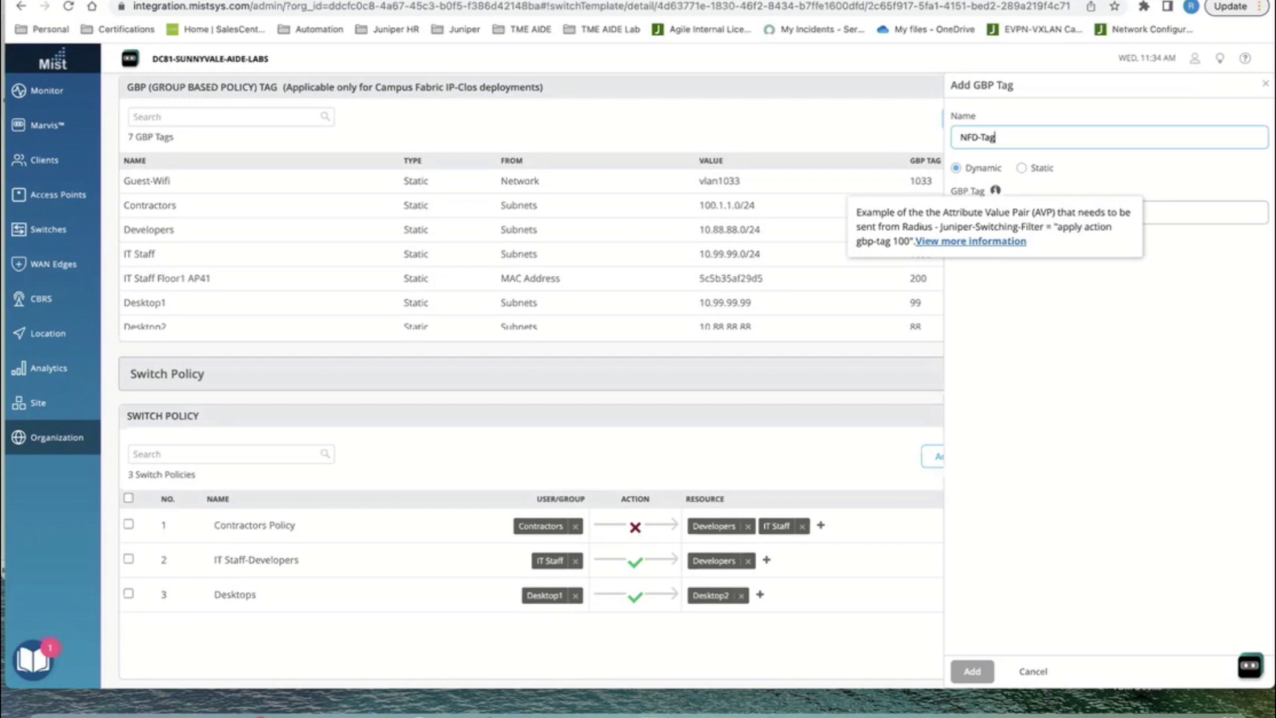
double_click(968, 212)
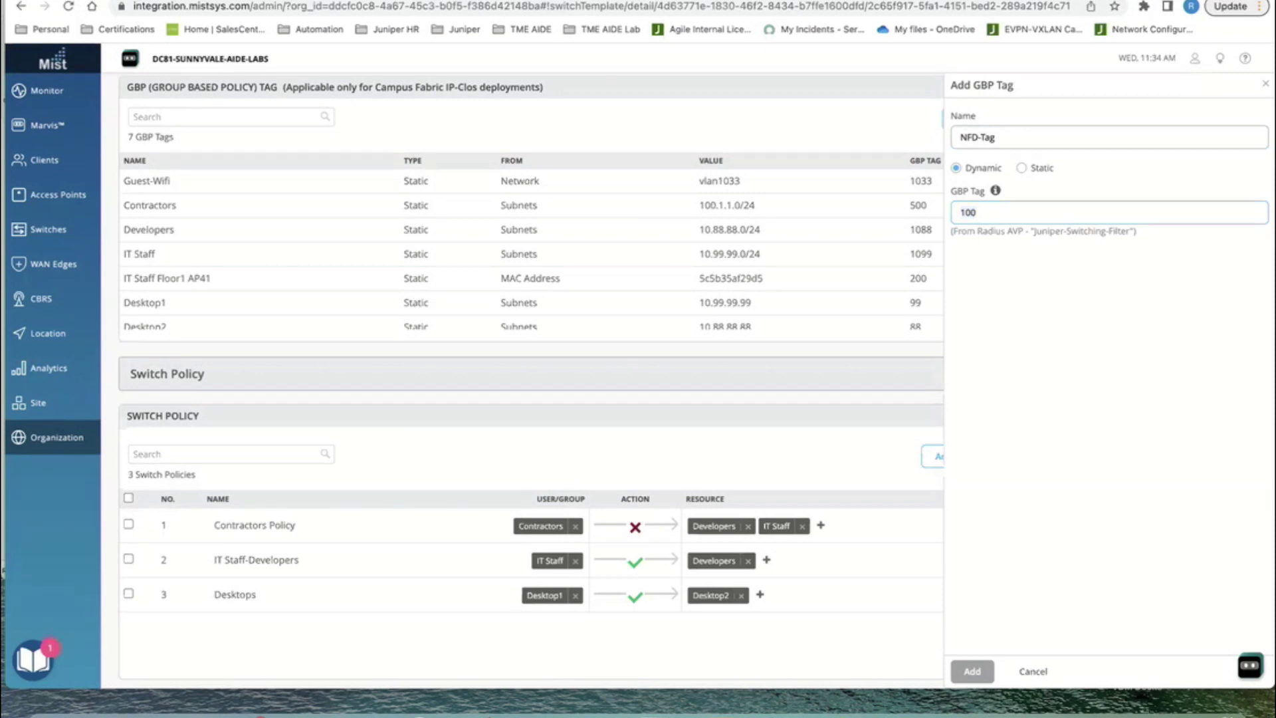
Make the new tag static, try MAC Address, Network and IP Subnet as its value source, and discard the tag.
click(1022, 167)
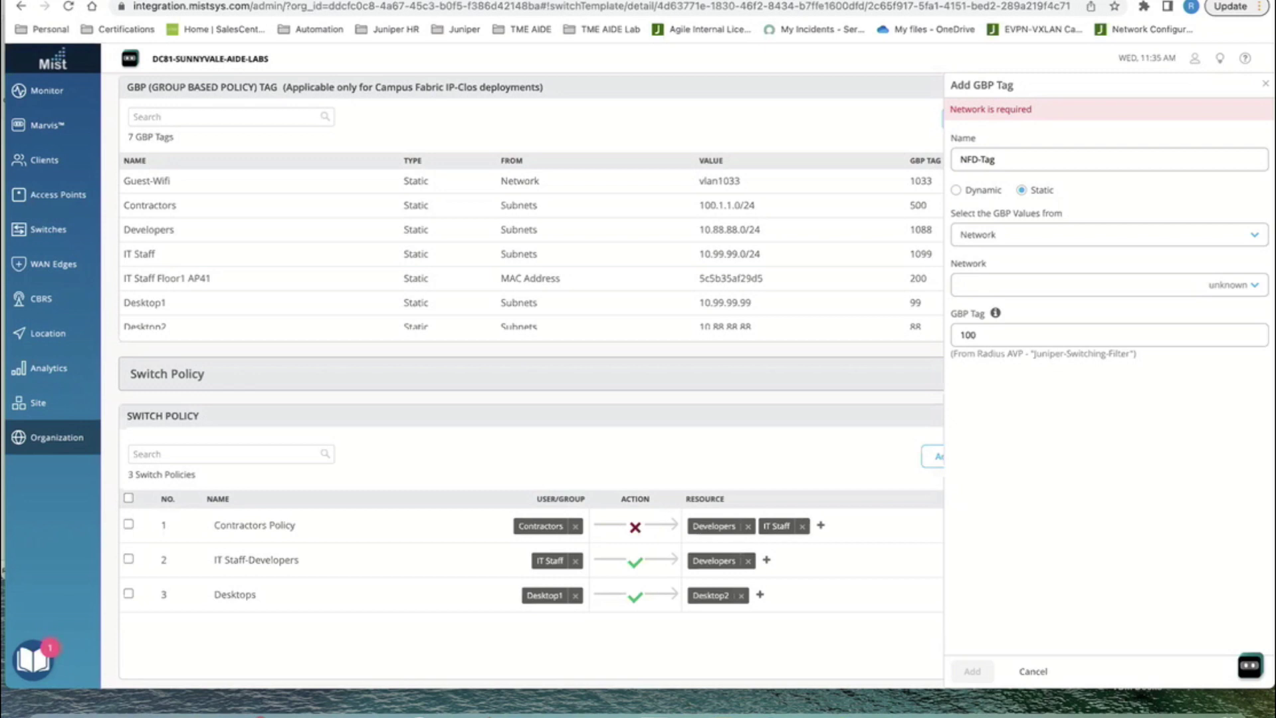
key(Down)
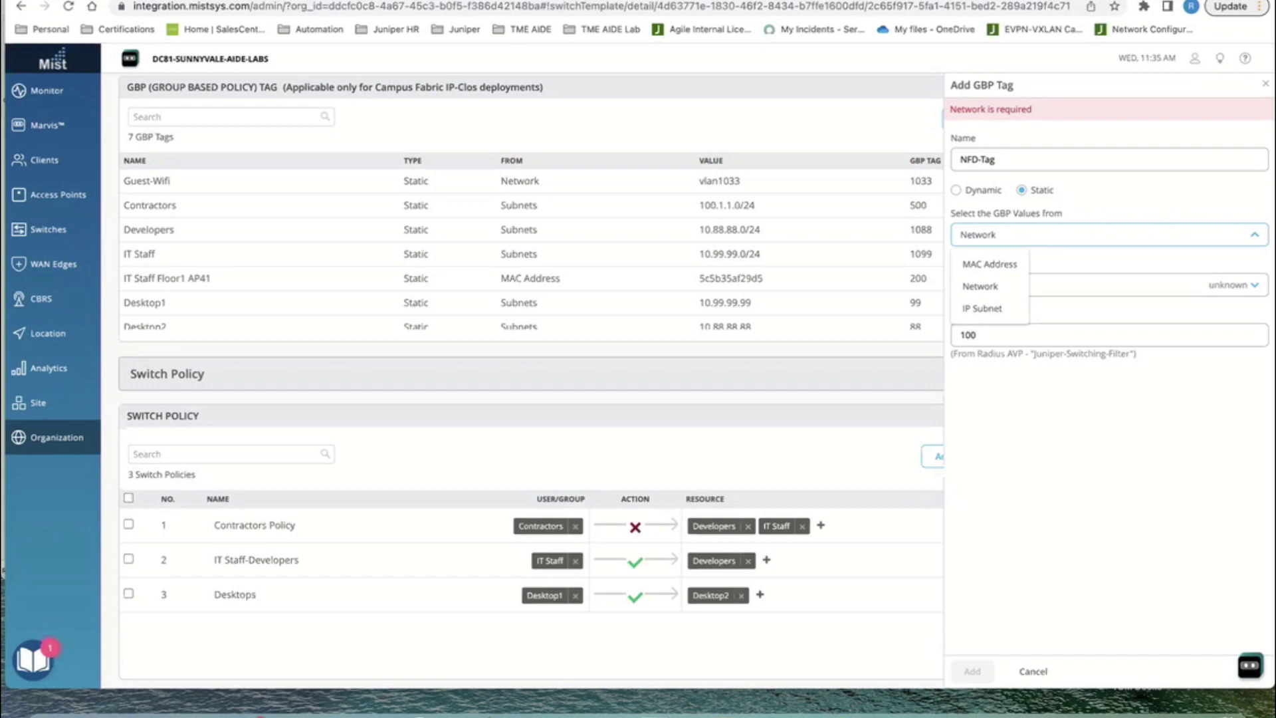
click(990, 264)
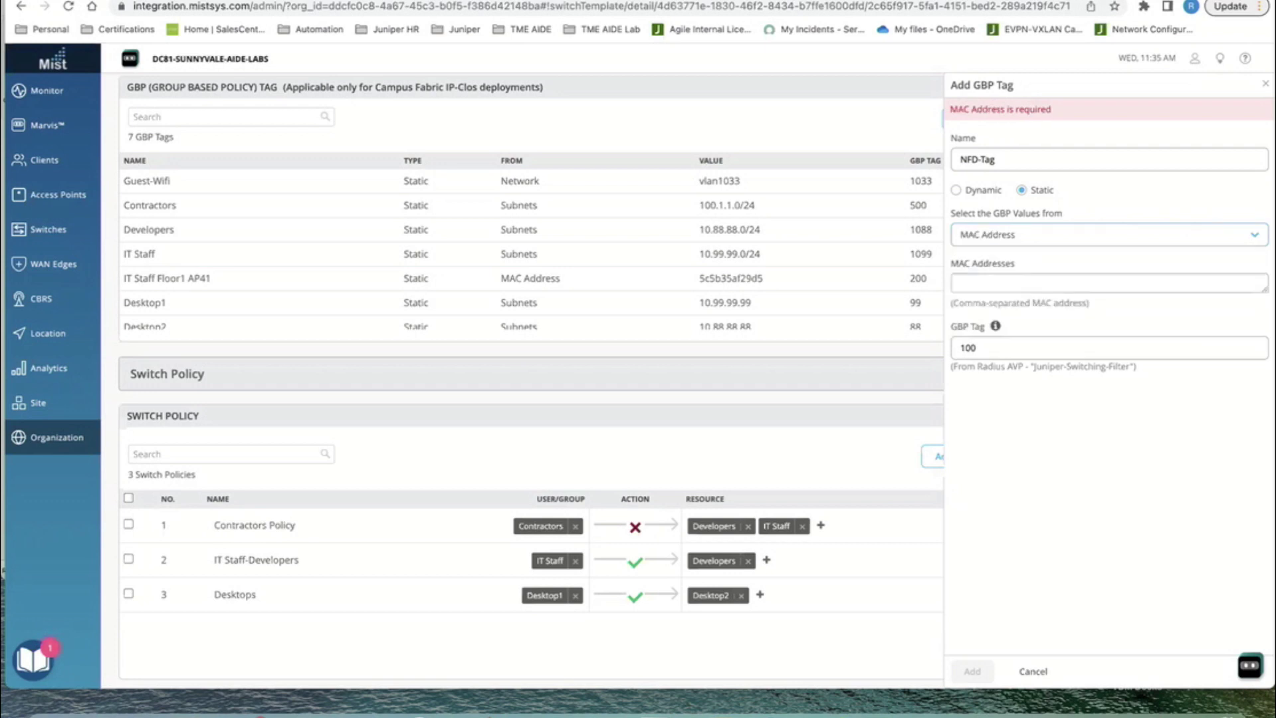
click(990, 234)
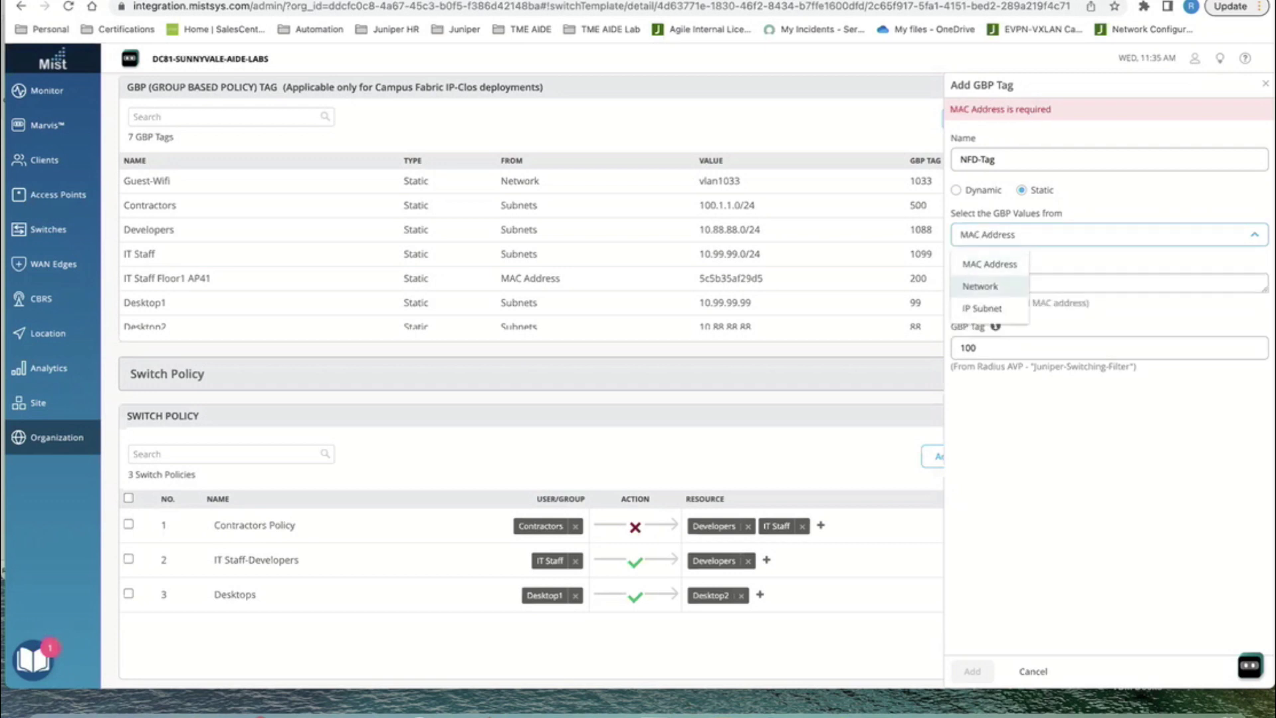
click(983, 285)
click(982, 285)
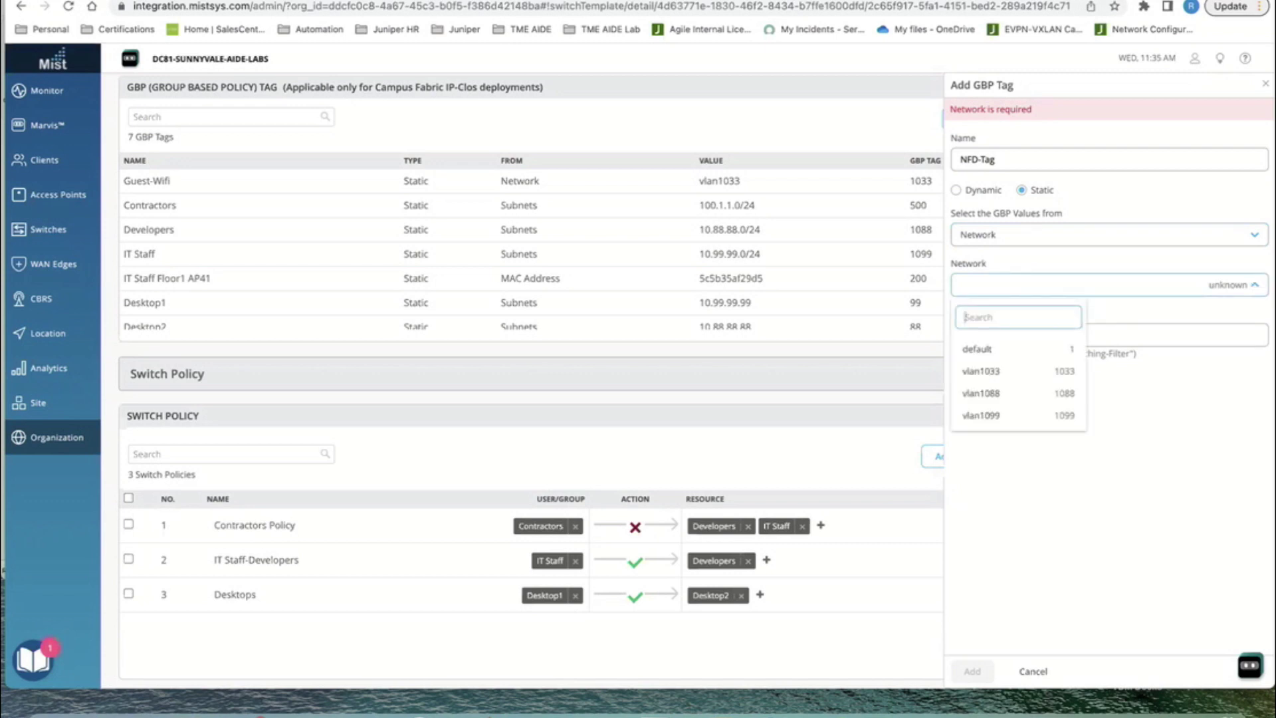
key(Escape)
click(991, 234)
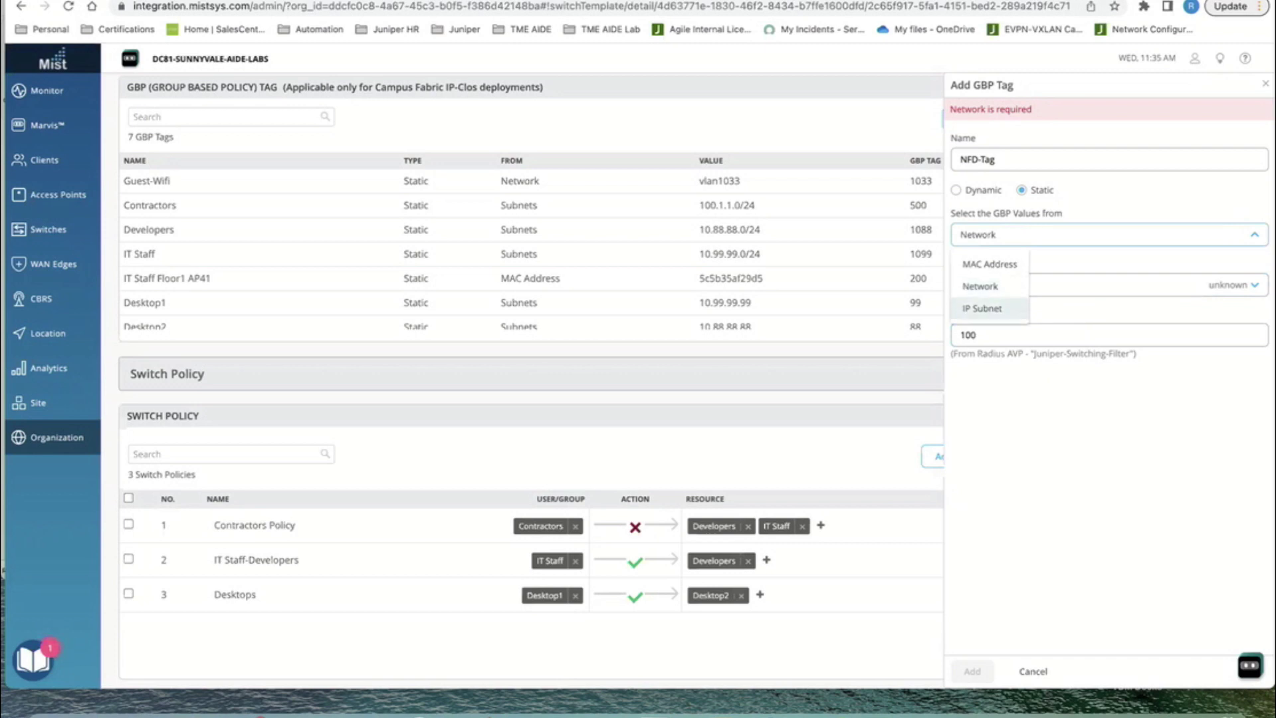
click(983, 308)
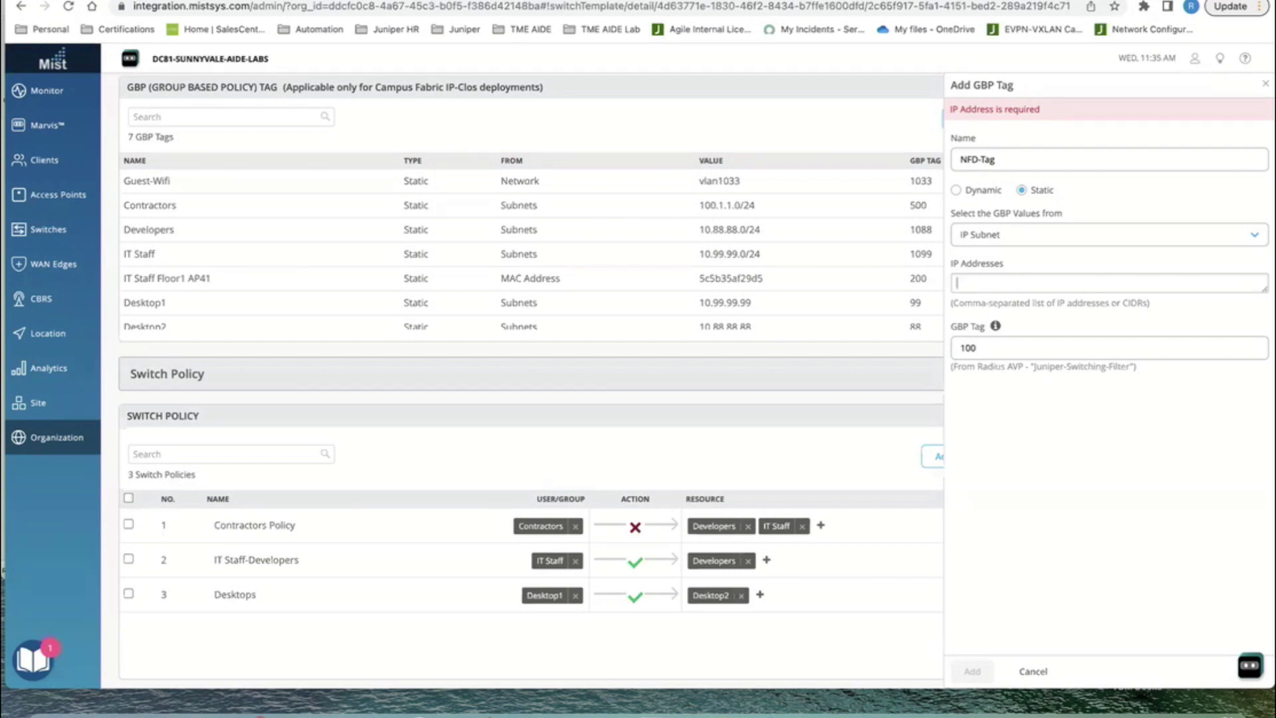
click(971, 236)
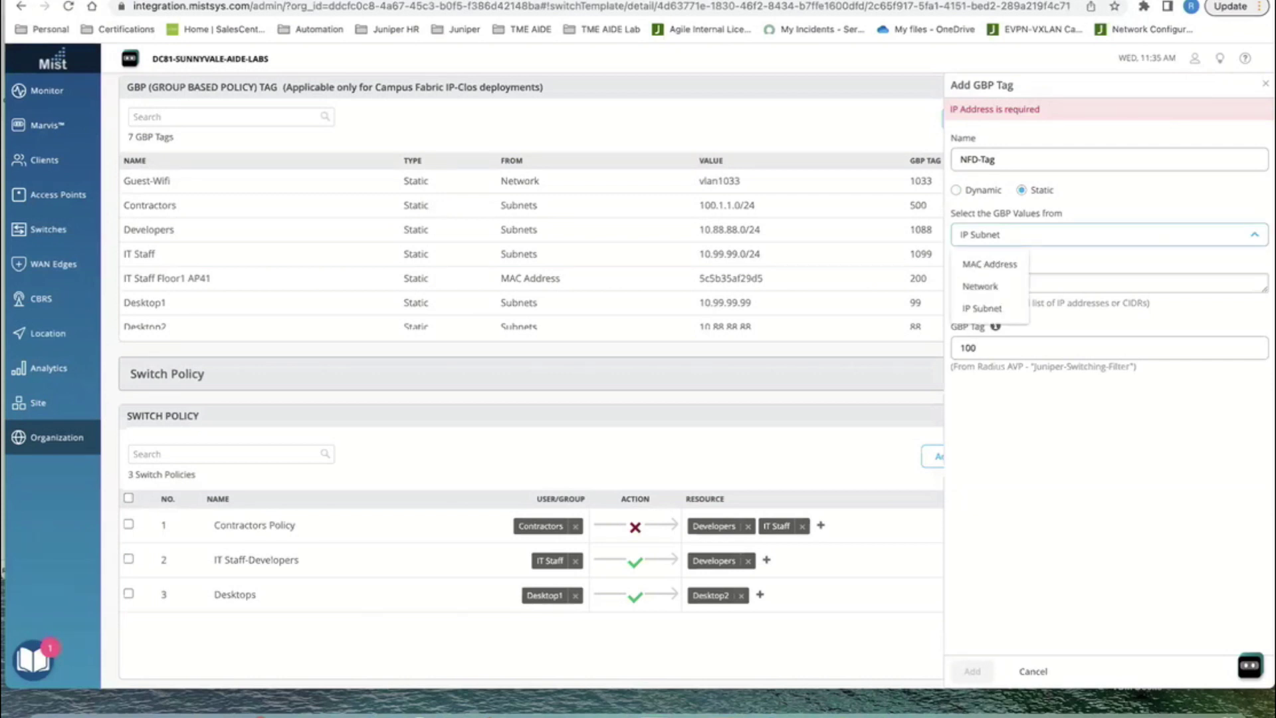
key(Escape)
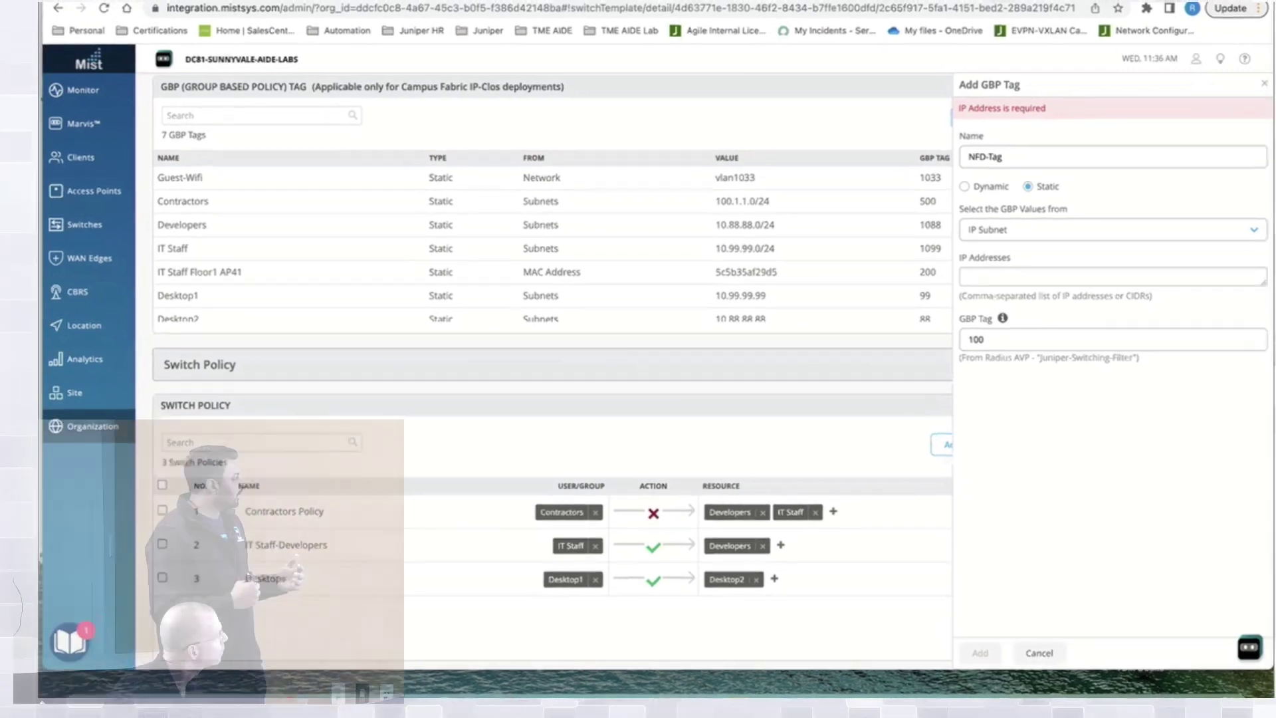
key(Escape)
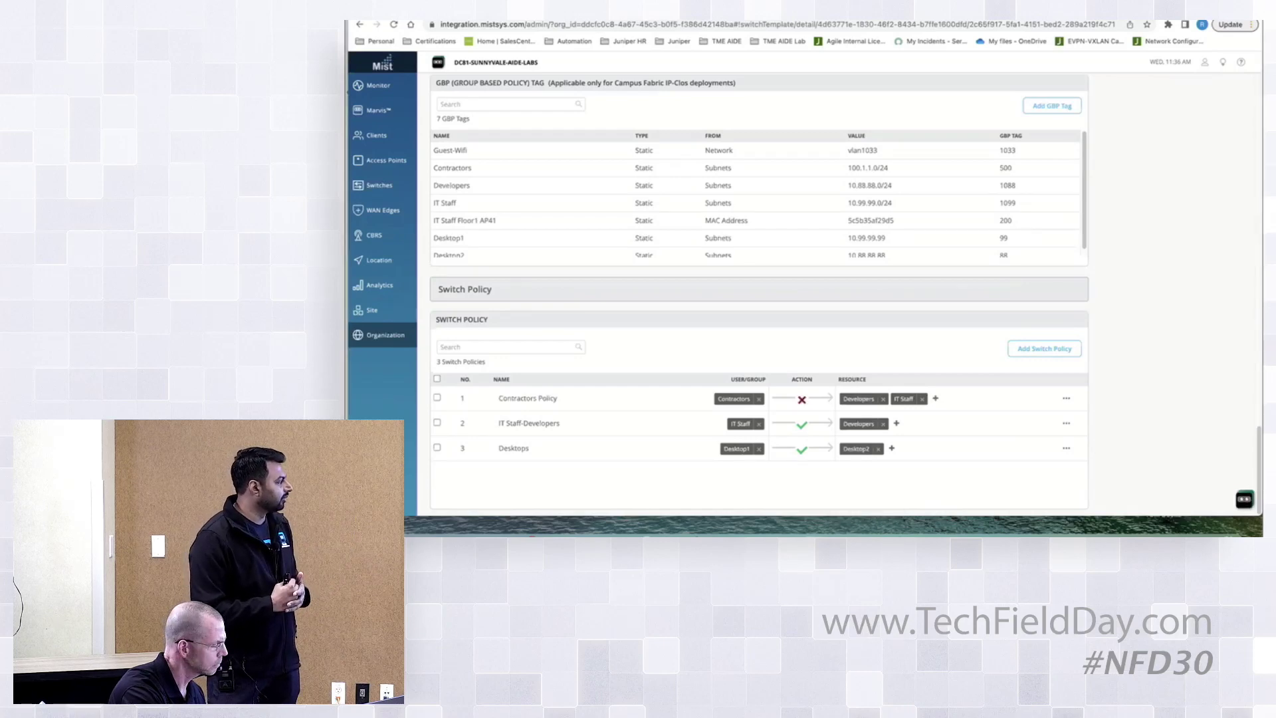
Check the running pings between the two desktops in both TME Workaround sessions in SecureCRT, and return to the switch template in the browser.
click(816, 531)
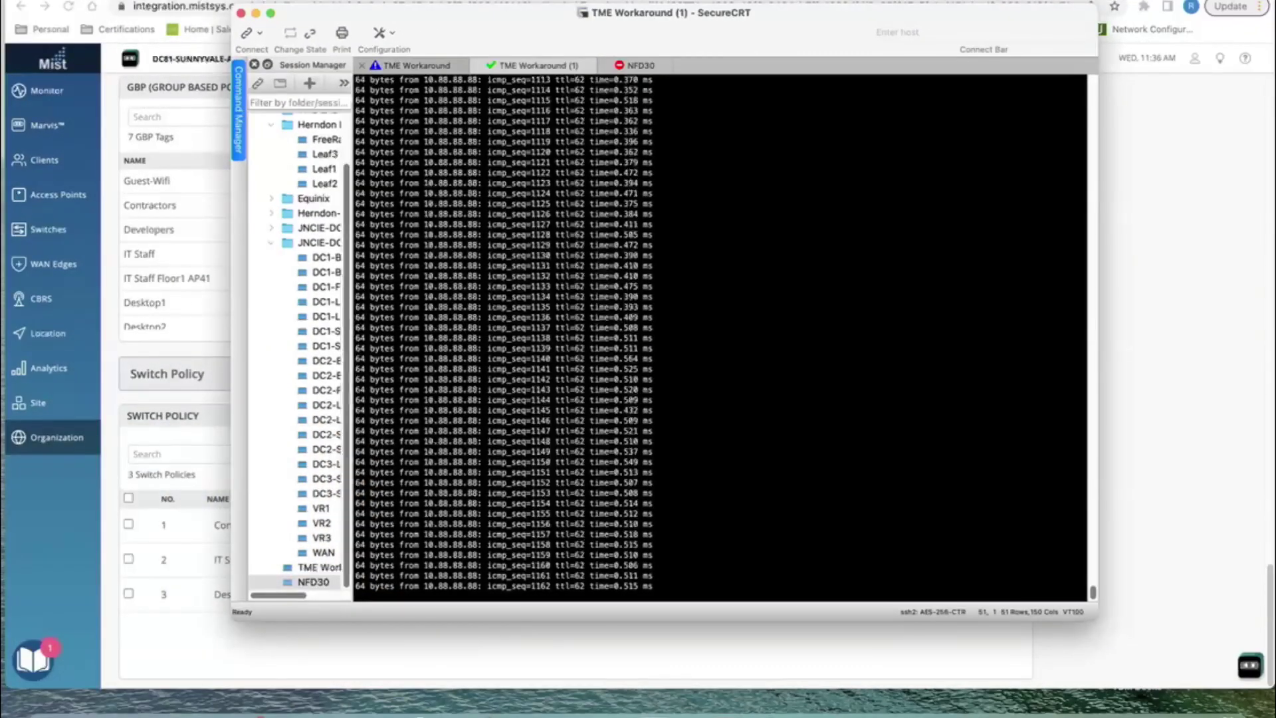
key(ctrl+shift+Tab)
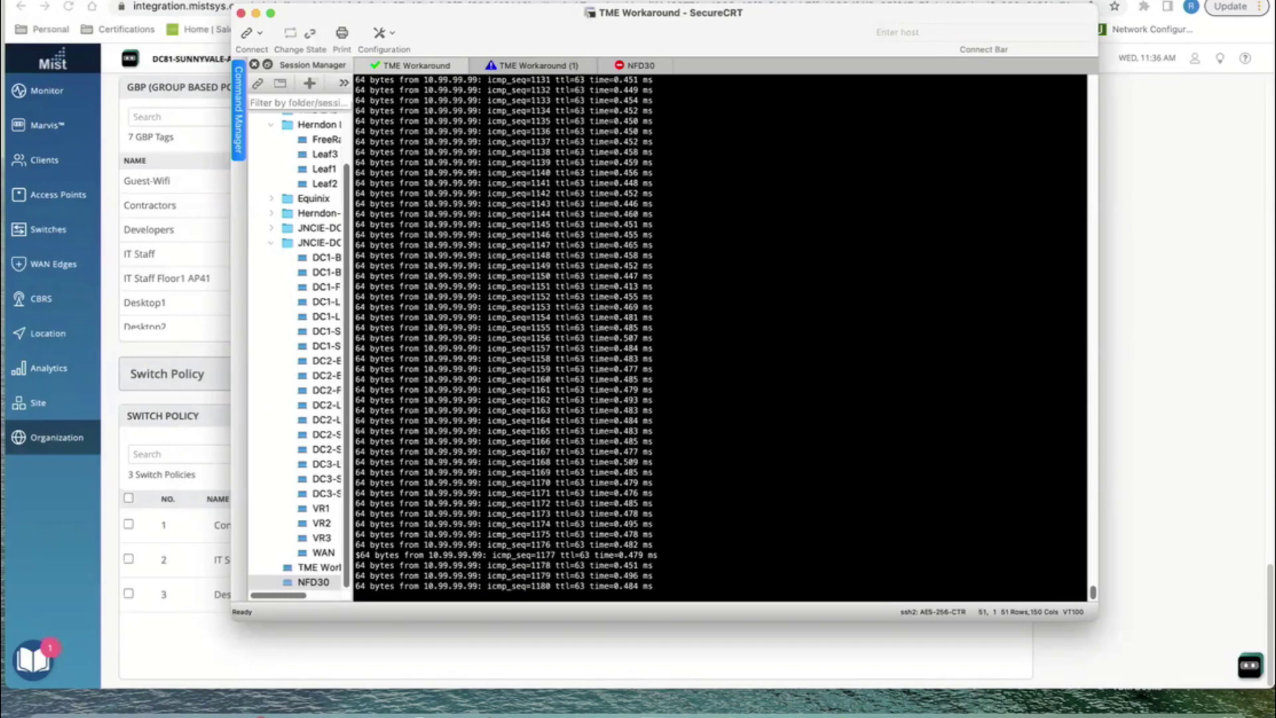
key(super+Tab)
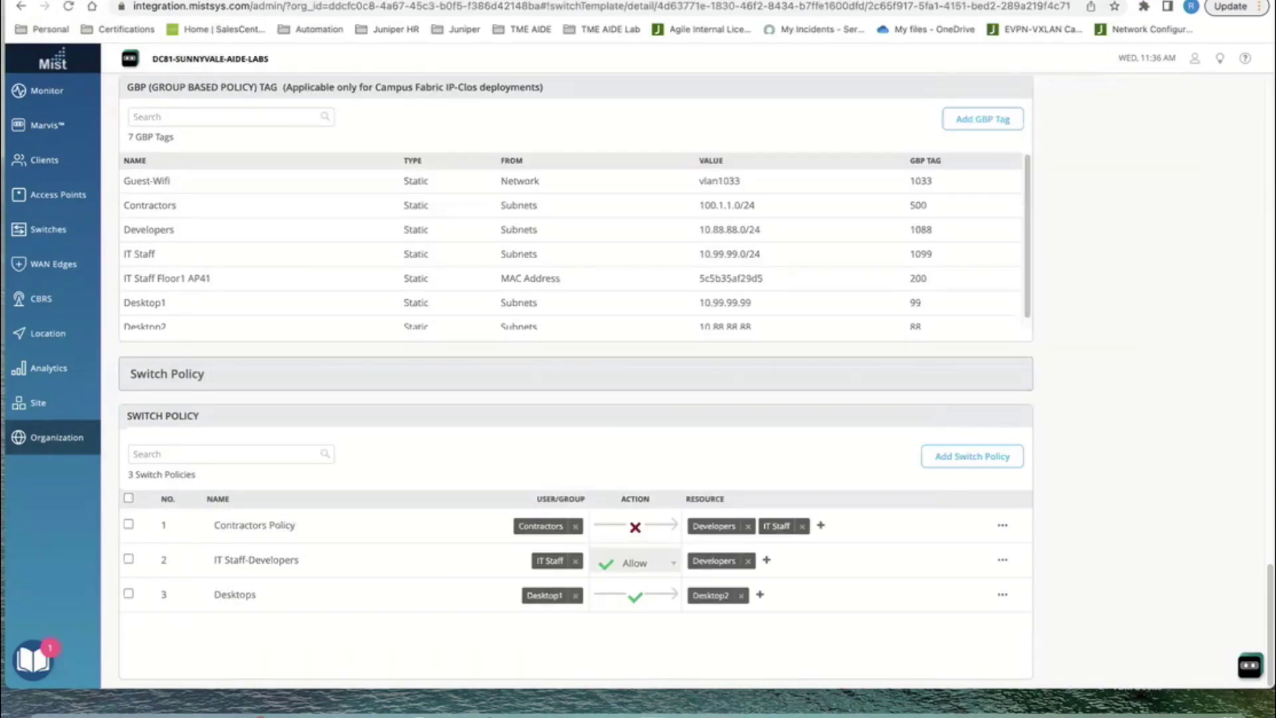
Change the action of the Desktops switch policy to deny traffic from Desktop1 to Desktop2.
click(635, 597)
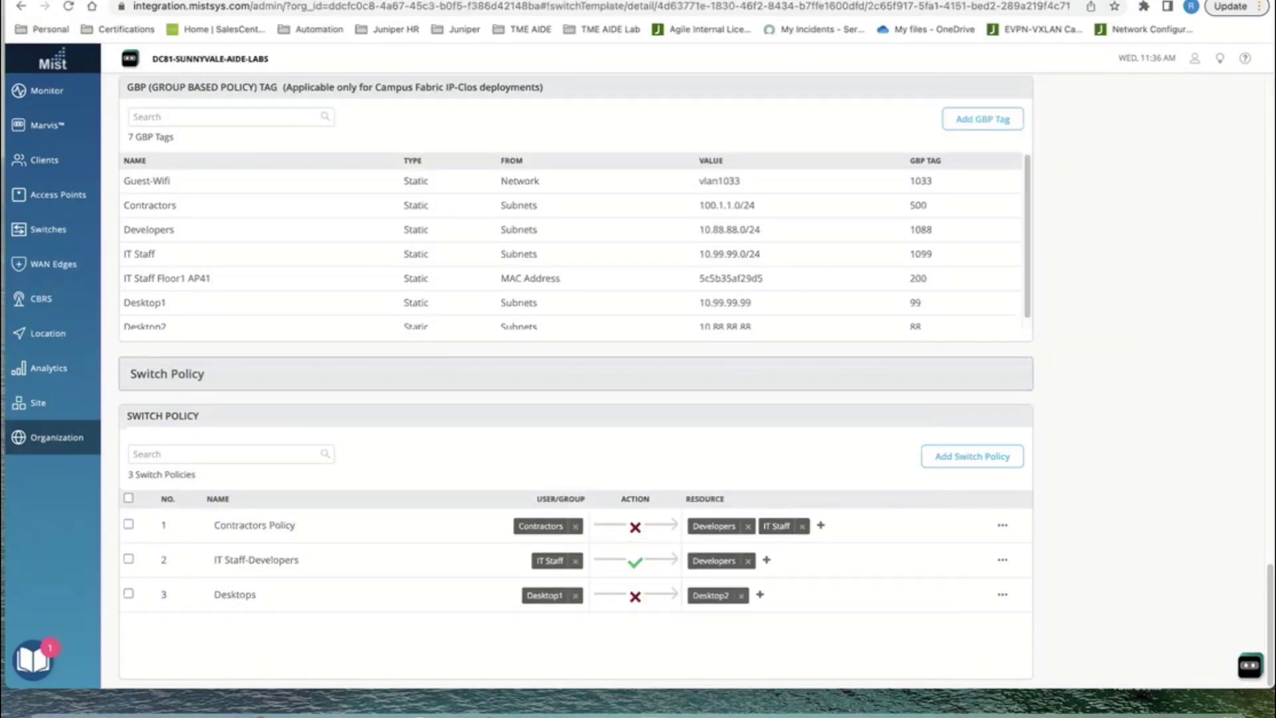
scroll(576, 379, up, 20)
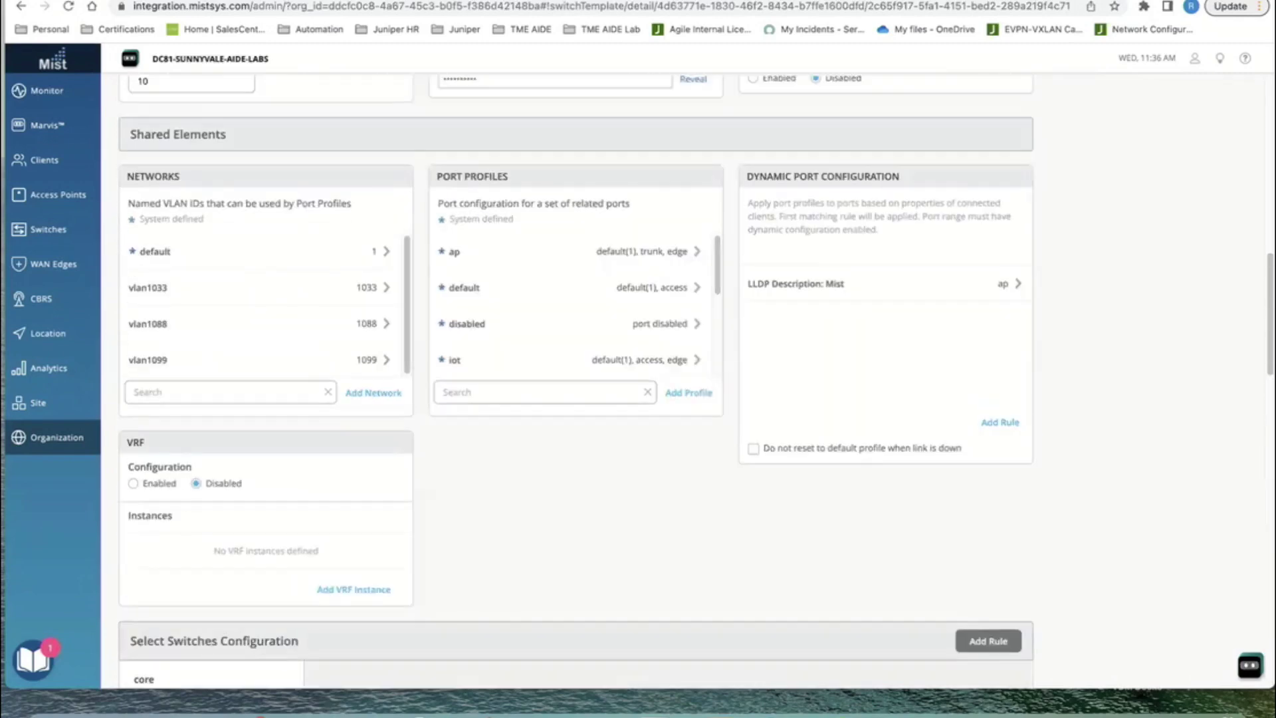
scroll(575, 379, up, 4)
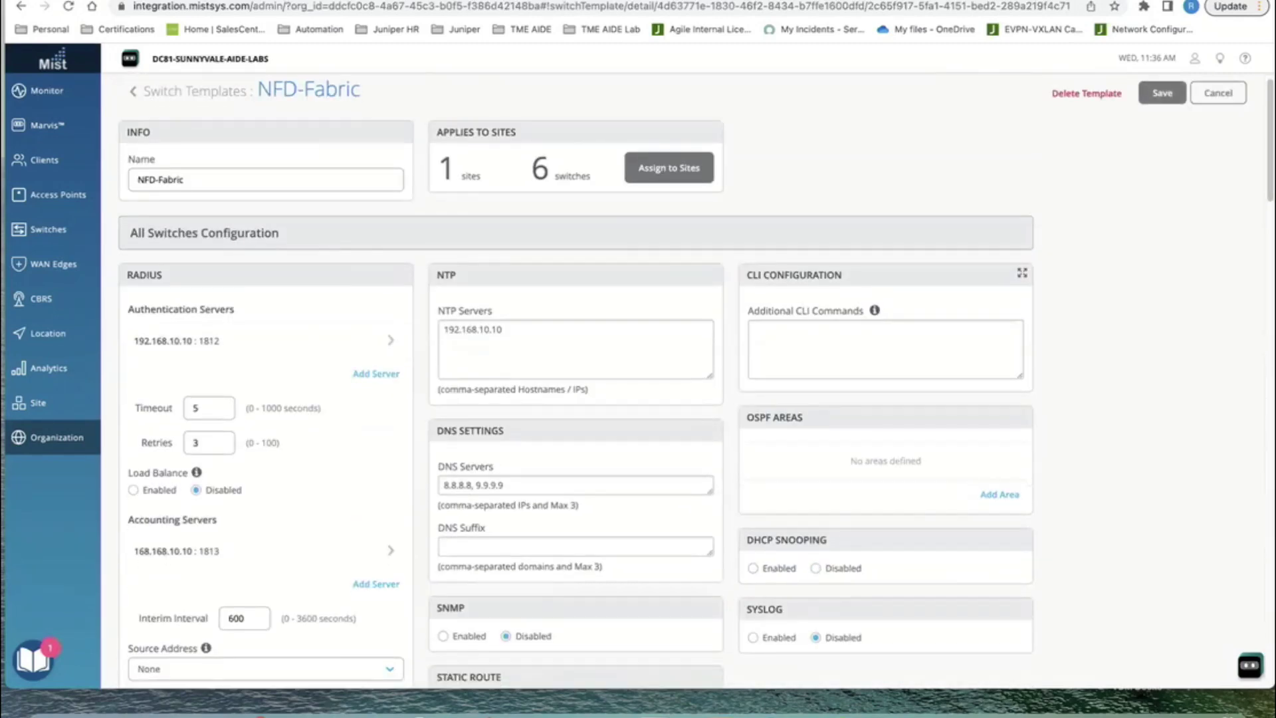
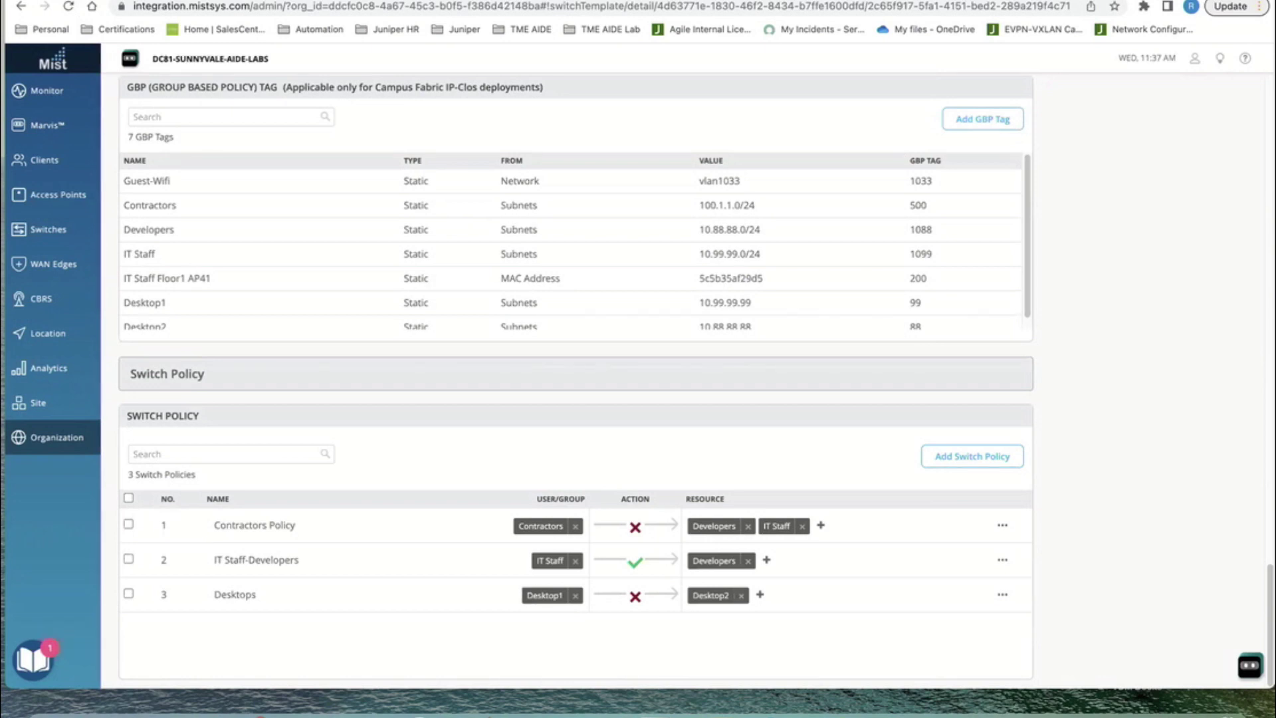
Open the Access1 switch and examine the GBP tags and switch policies it inherits from the template.
click(49, 229)
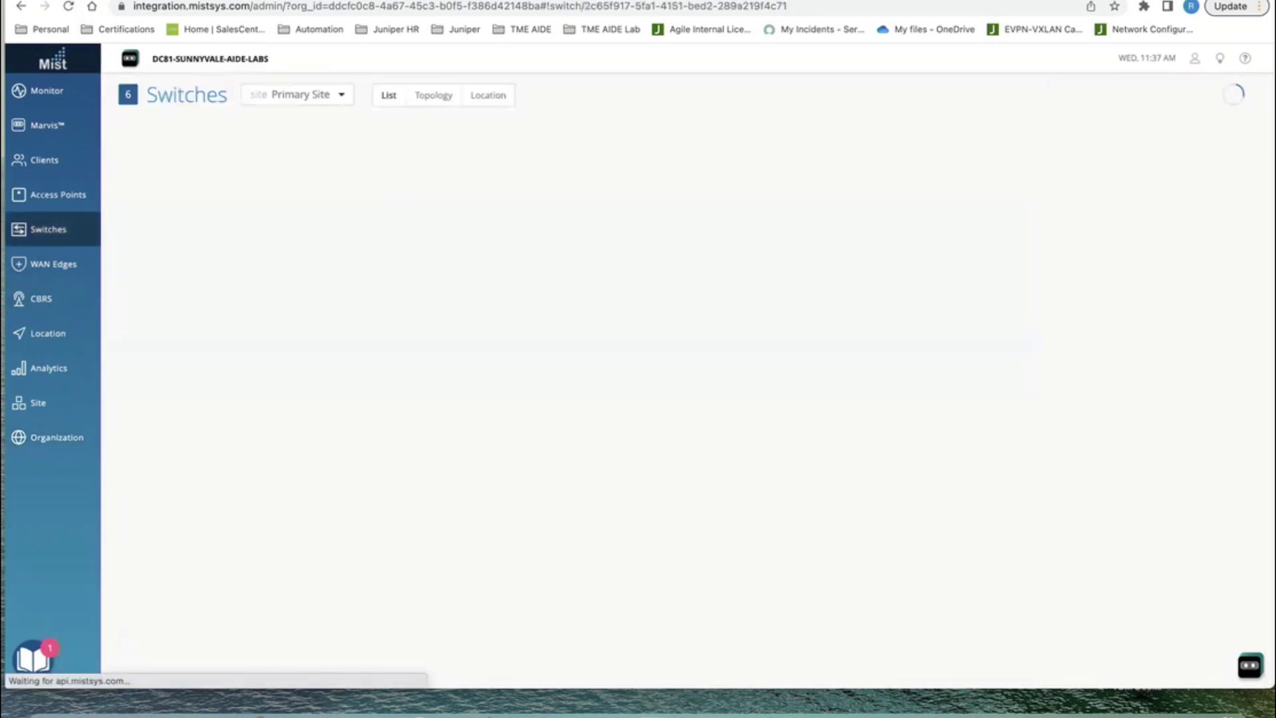
click(468, 401)
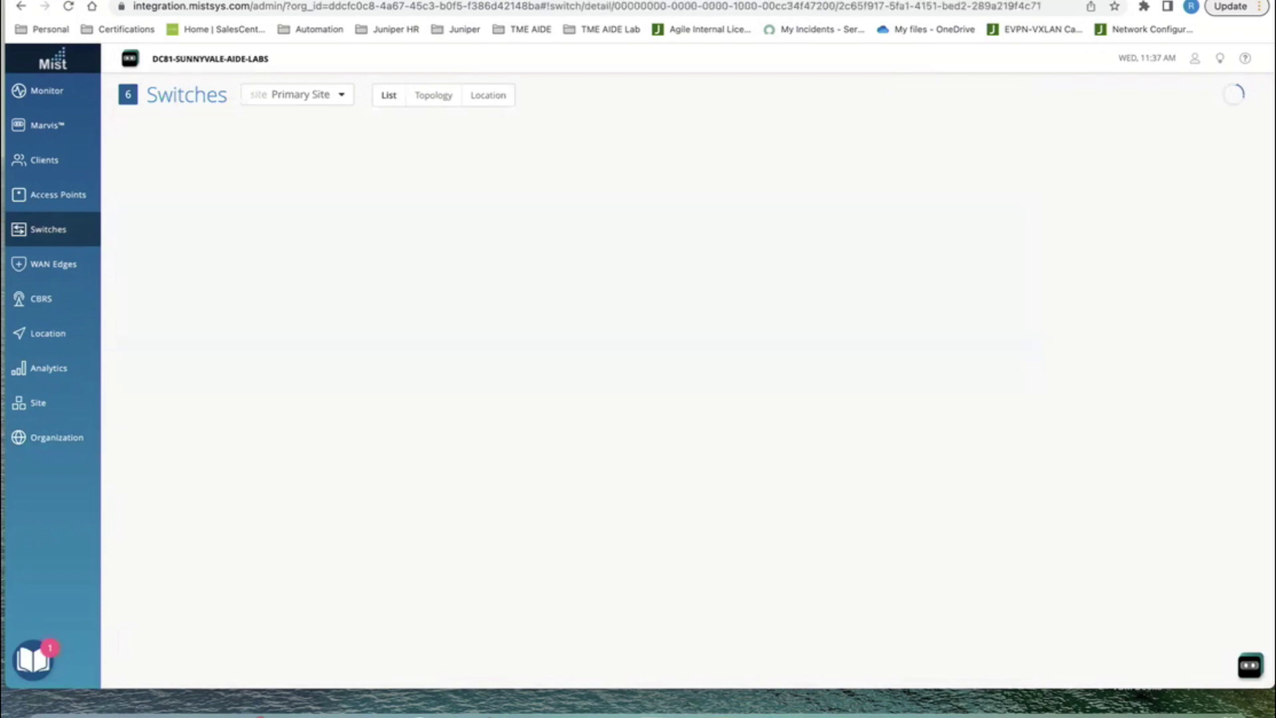
scroll(576, 405, down, 15)
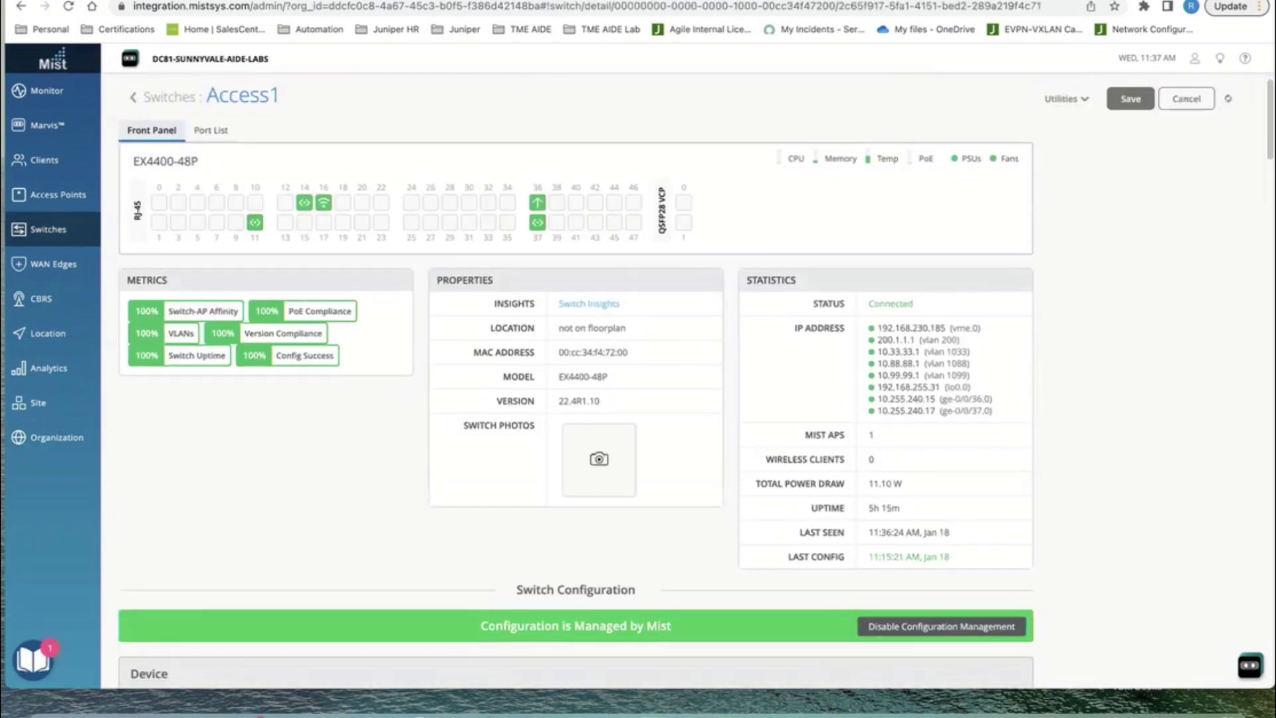
scroll(576, 405, down, 20)
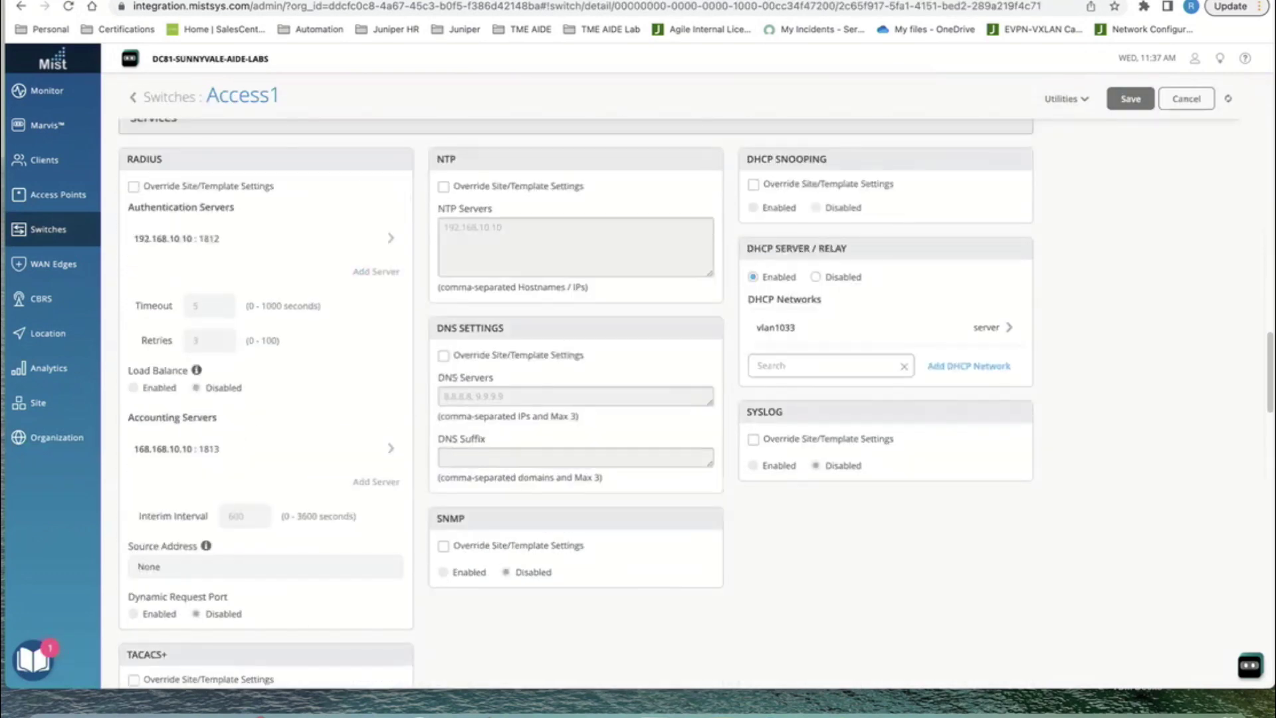
scroll(577, 405, down, 8)
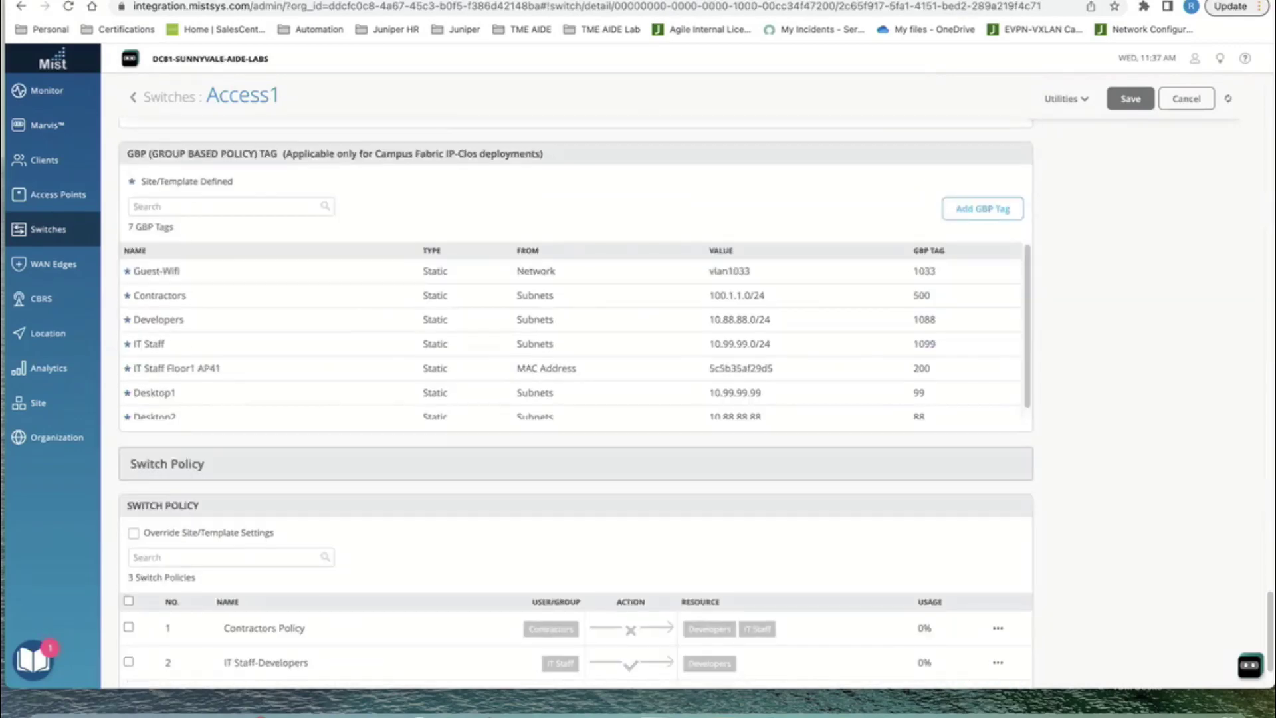